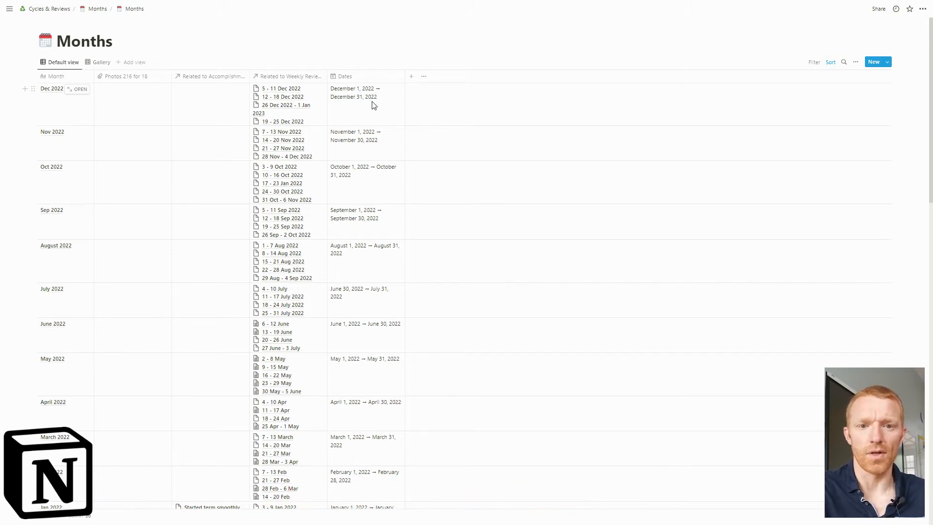
pyautogui.scroll(-20, 229, 241)
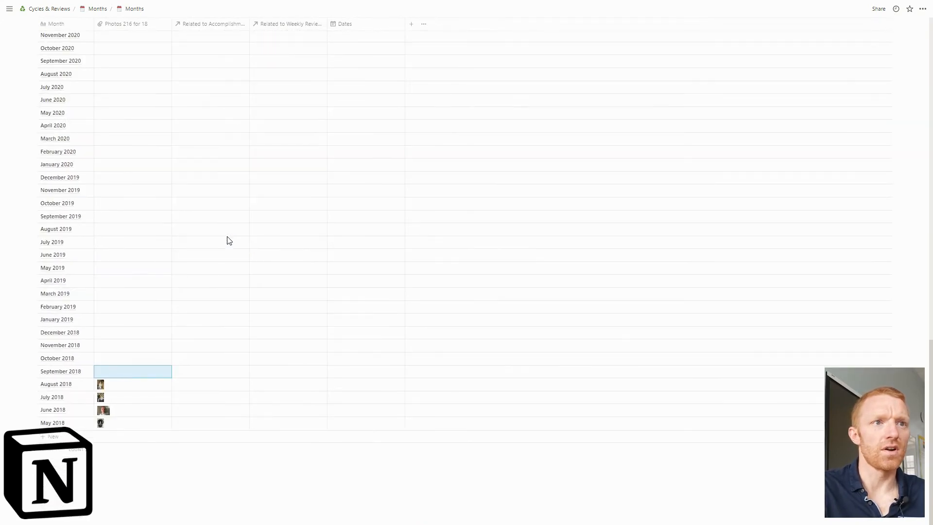
pyautogui.click(126, 373)
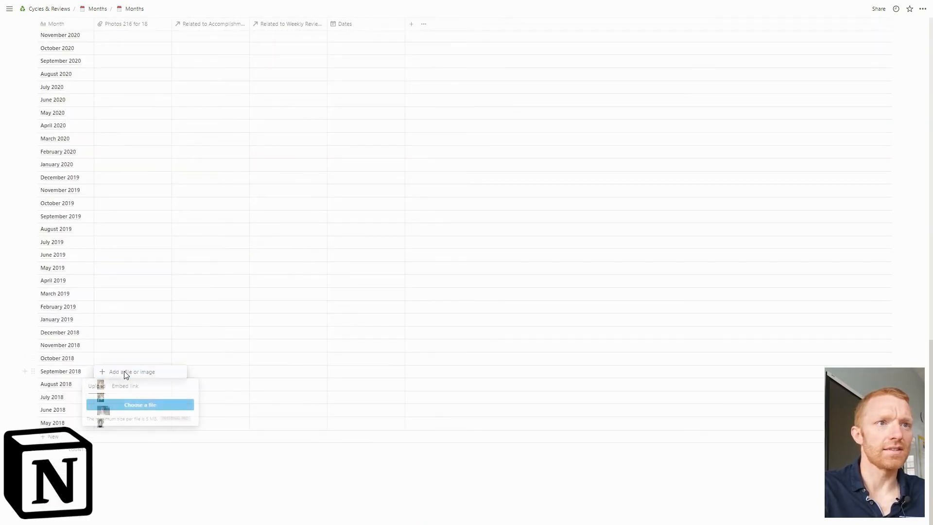
pyautogui.click(126, 406)
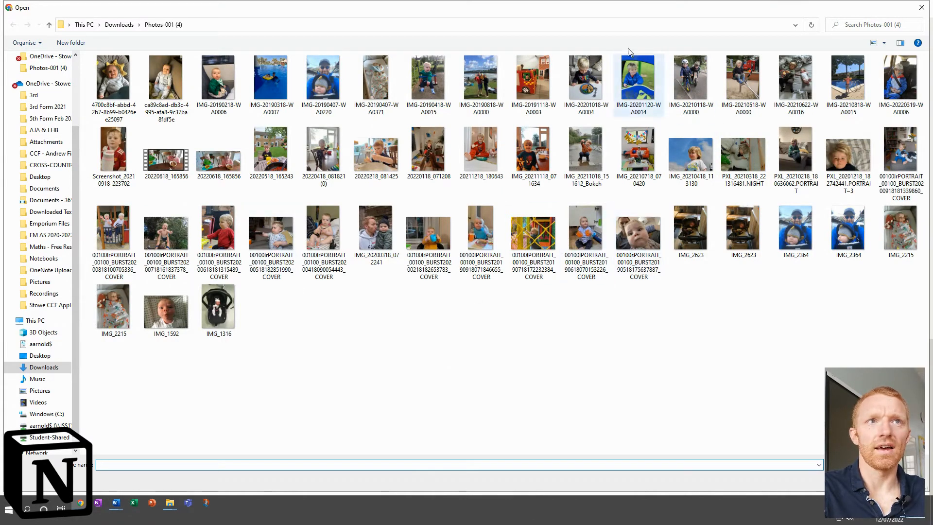
pyautogui.click(922, 7)
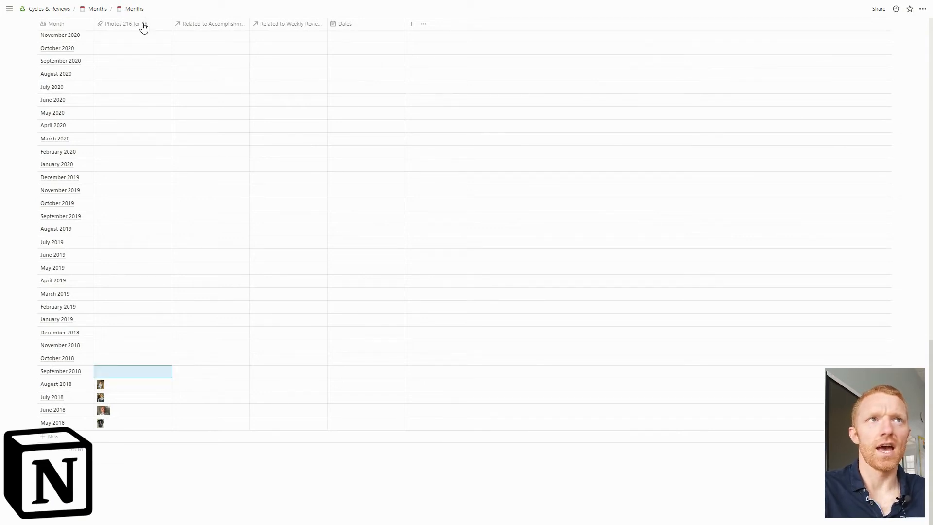
# Step: Check the property type and options of the Photos 216 for 18 column
pyautogui.click(144, 28)
pyautogui.click(140, 50)
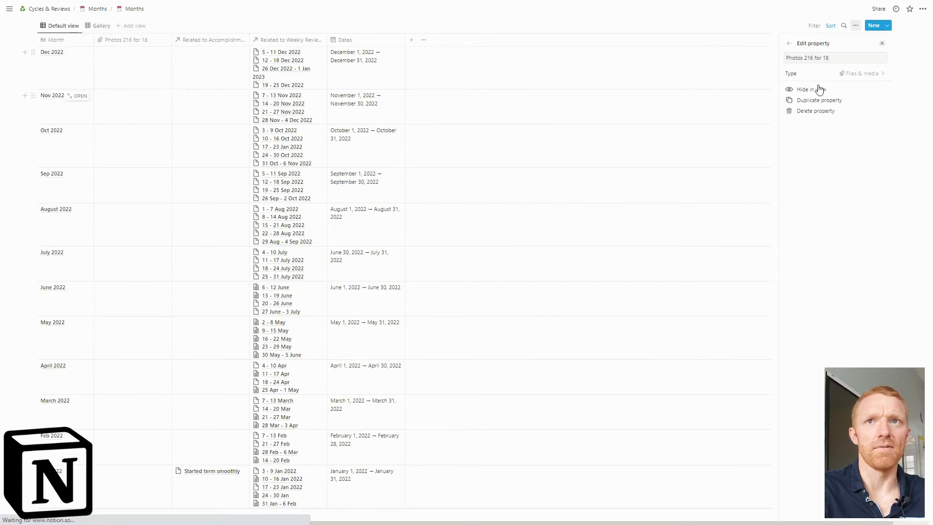
pyautogui.click(881, 43)
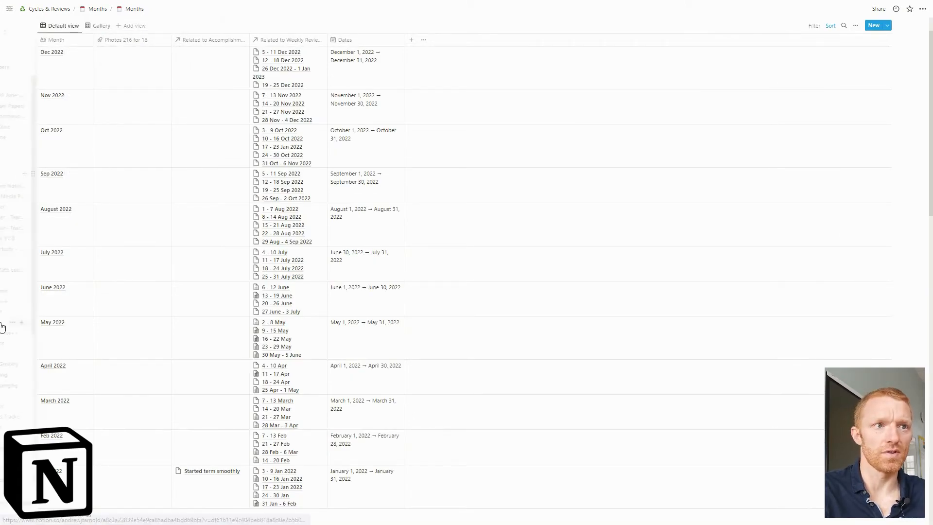
# Step: Attach the photo IMG-20190318-WA0007 from the Photos-001 (4) folder to the September 2018 row's Photos 216 for 18 property
pyautogui.scroll(-15, 232, 327)
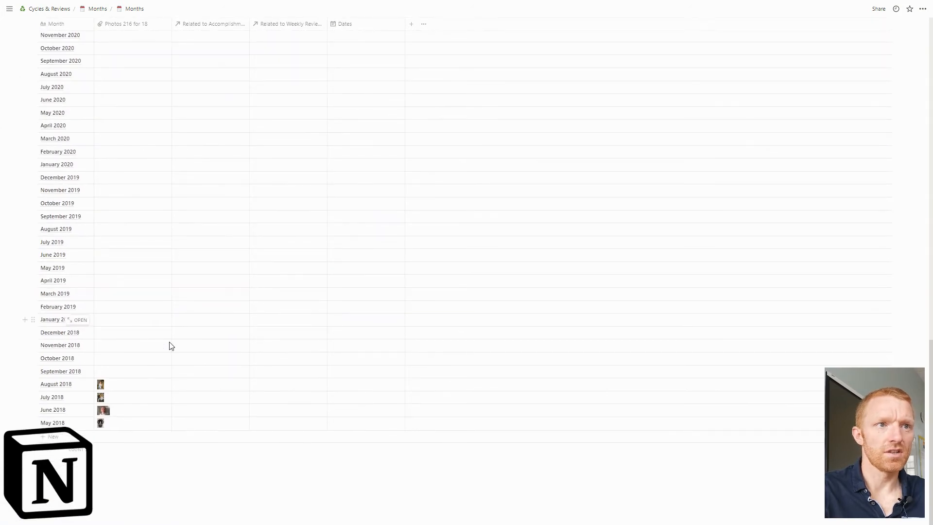
pyautogui.click(136, 373)
pyautogui.click(139, 404)
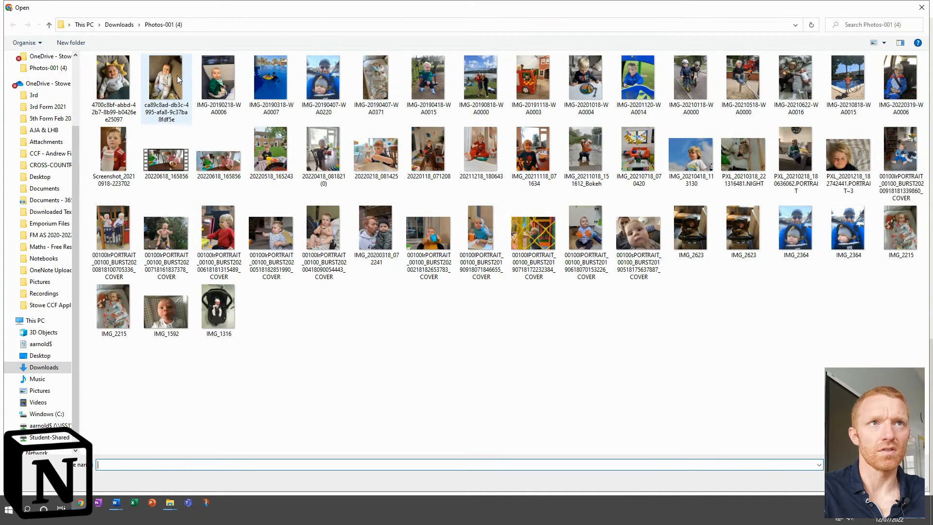
pyautogui.doubleClick(278, 83)
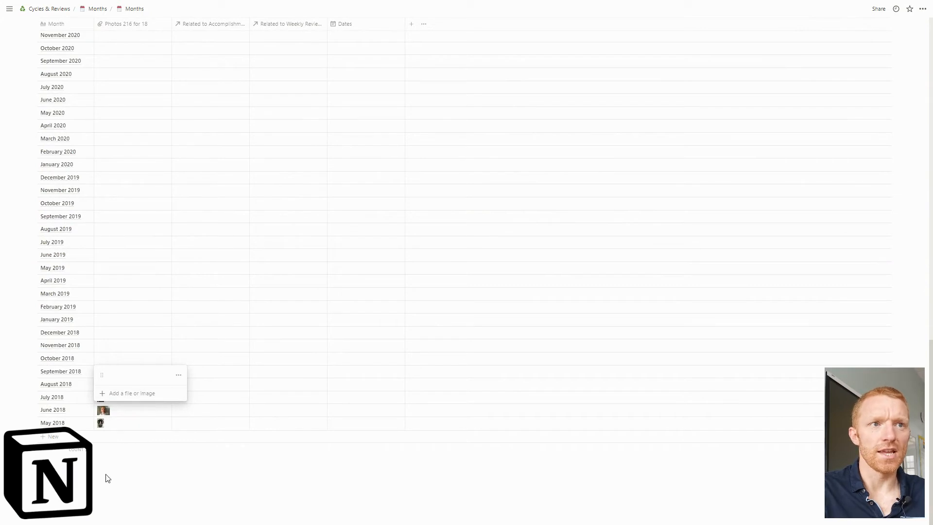
pyautogui.press('Escape')
# Step: Switch to the Gallery view and review the card preview options in its layout settings
pyautogui.scroll(20, 266, 384)
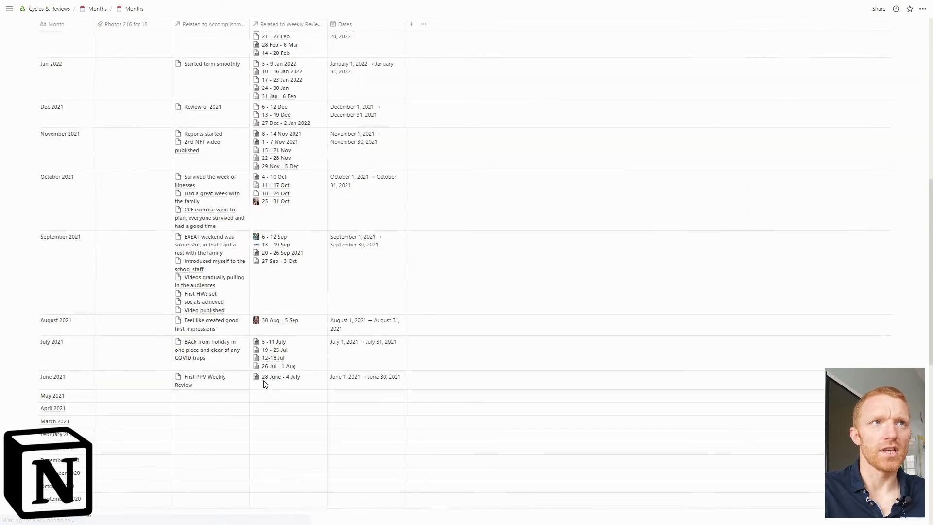
pyautogui.click(103, 64)
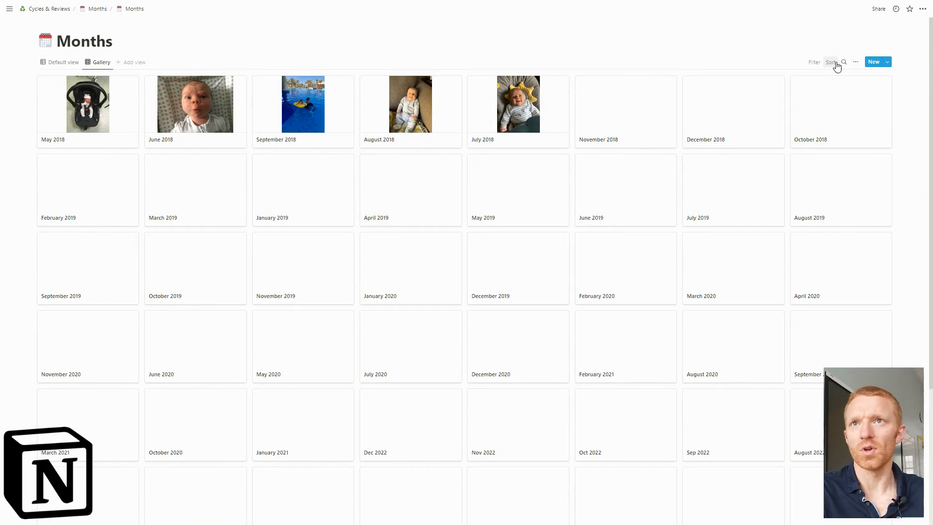
pyautogui.click(856, 62)
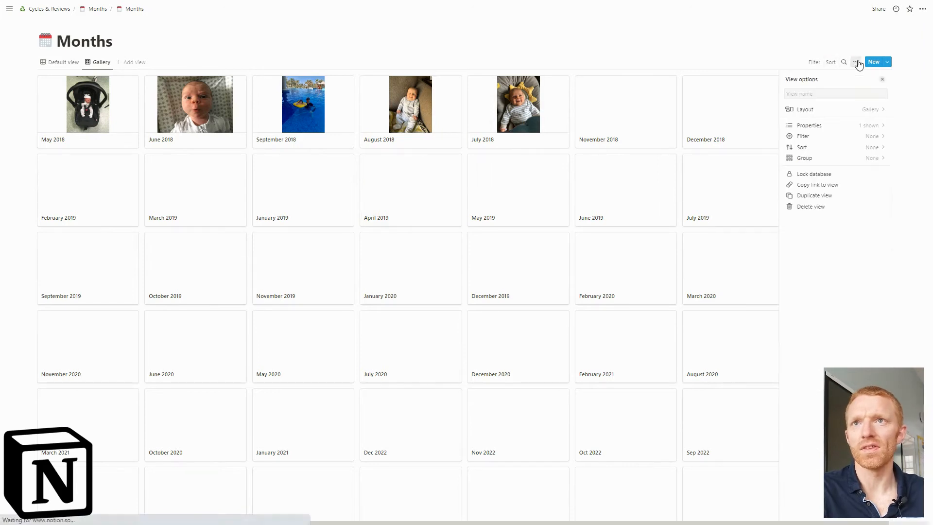
pyautogui.click(836, 111)
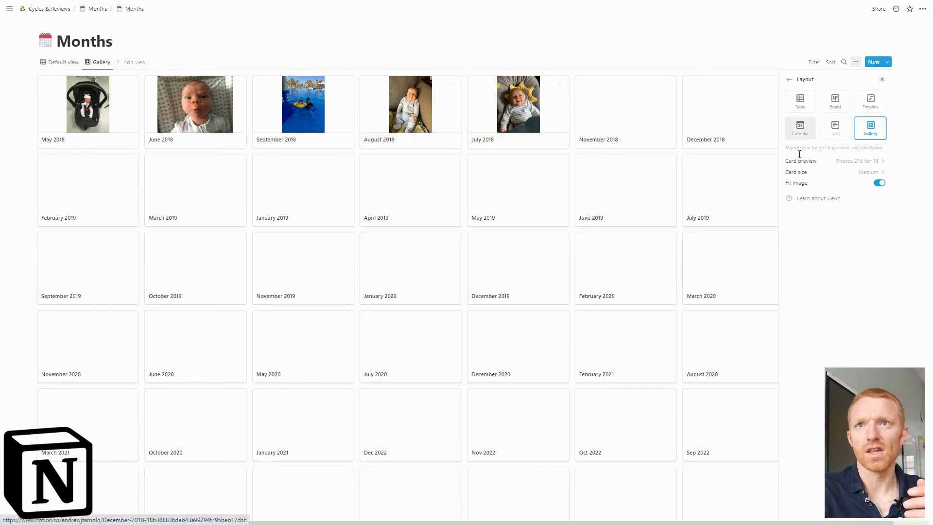
pyautogui.click(847, 168)
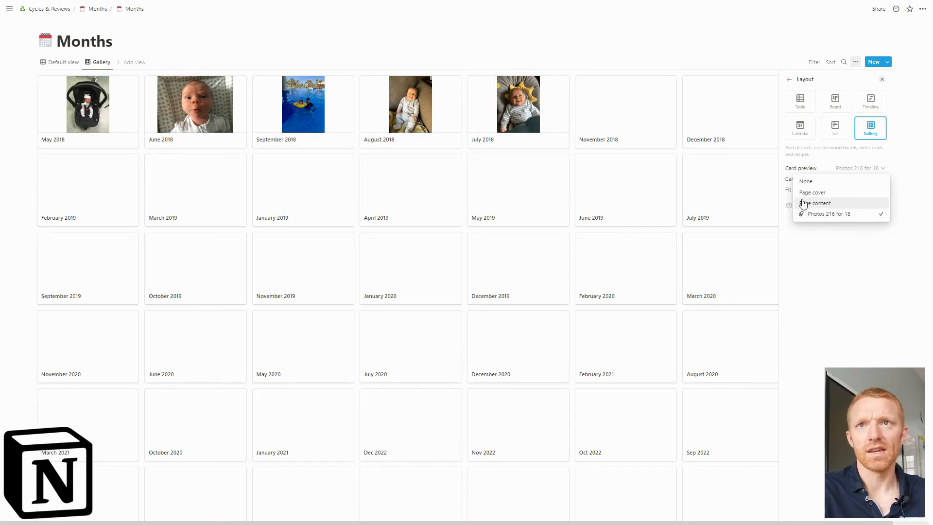
pyautogui.click(833, 247)
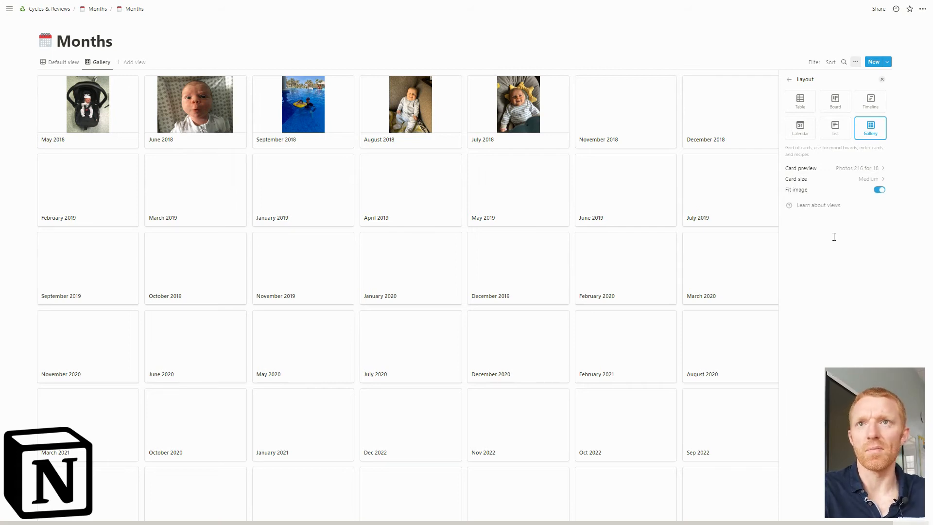
# Step: Set the gallery's card size to Large and turn off Fit image
pyautogui.click(870, 179)
pyautogui.click(856, 214)
pyautogui.click(879, 191)
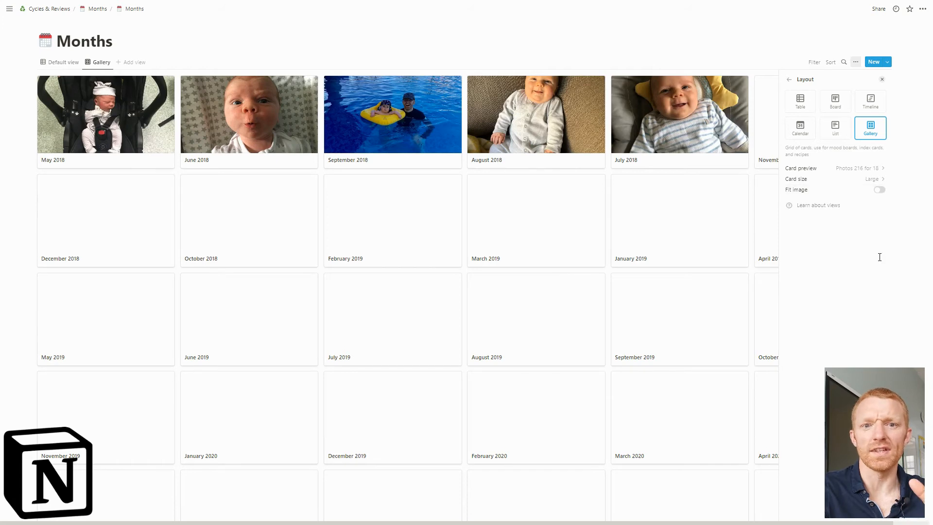
pyautogui.click(684, 39)
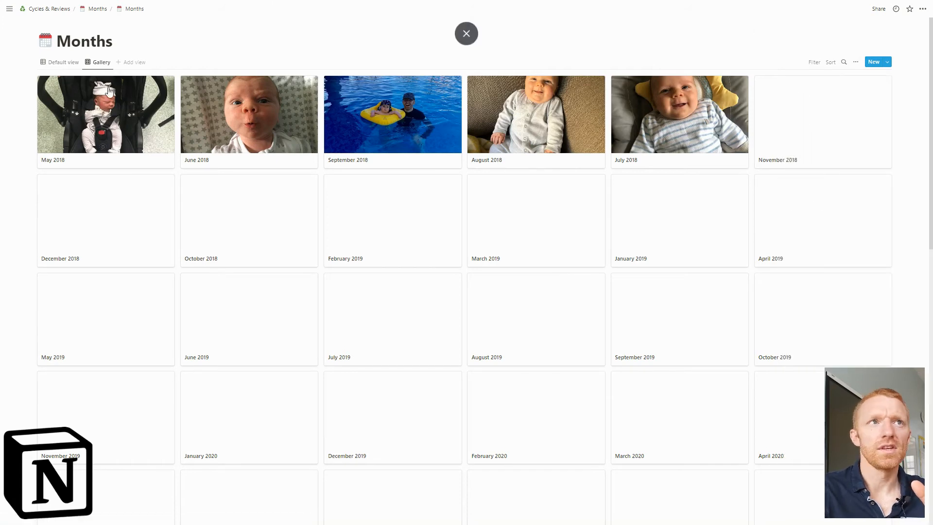
# Step: Add a cover to the Months page using an Unsplash family photo of a man holding a baby
pyautogui.click(57, 26)
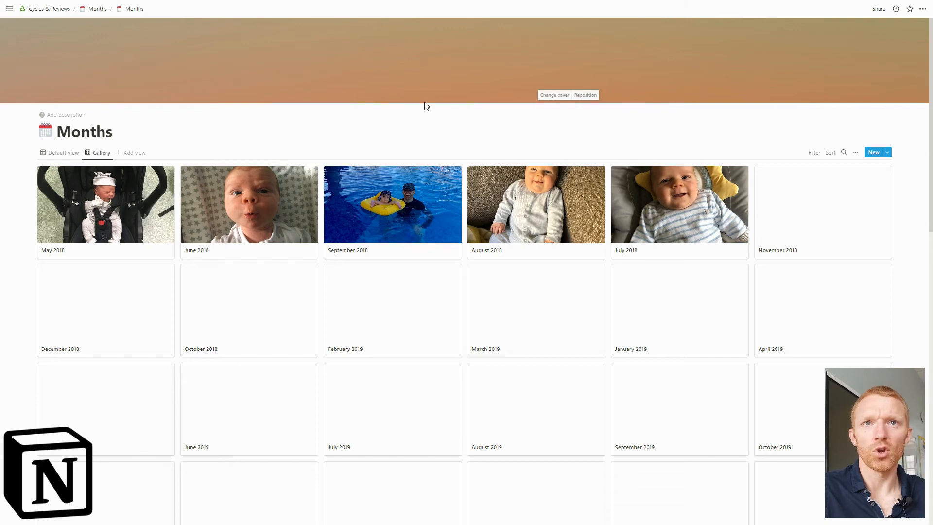
pyautogui.click(554, 95)
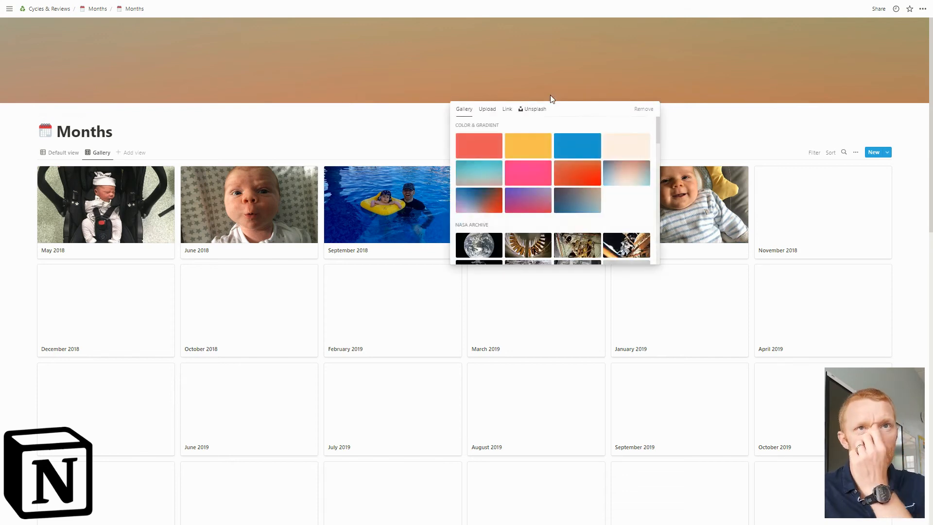
pyautogui.click(545, 111)
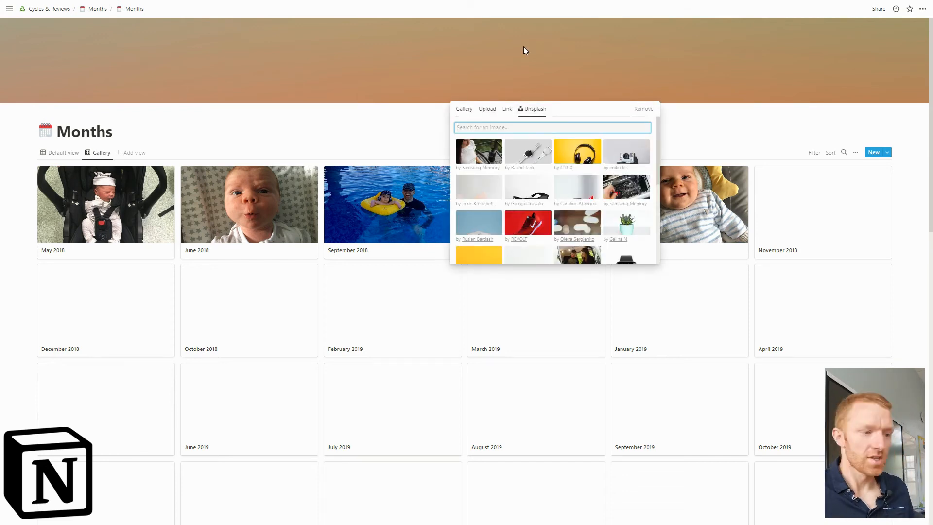
pyautogui.write('fammily')
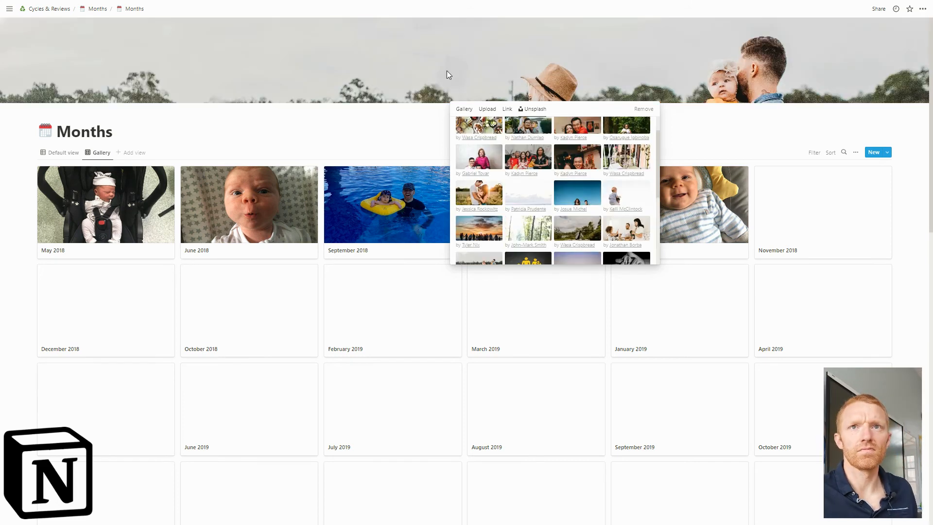
pyautogui.click(656, 62)
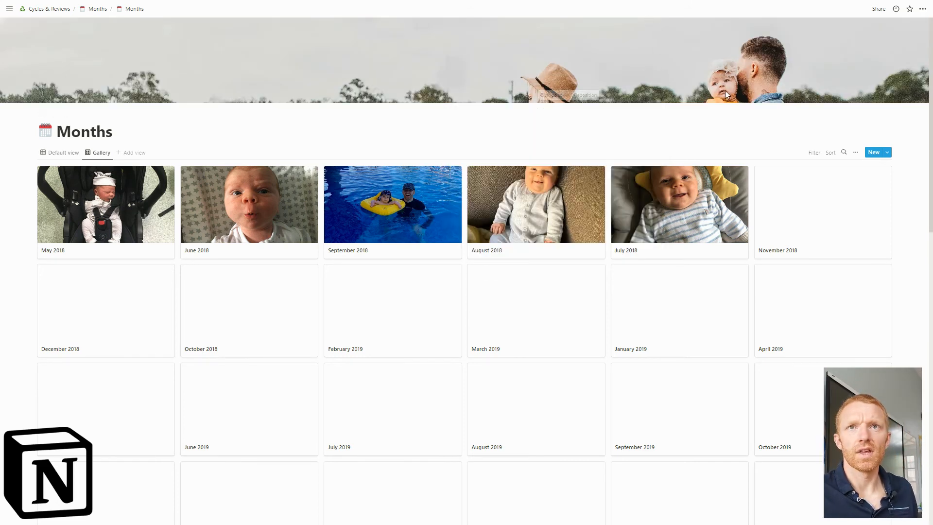
# Step: Reposition the Months page's cover photo by shifting the image upward, and save the position
pyautogui.click(590, 99)
pyautogui.moveTo(534, 78); pyautogui.dragTo(525, 10)
pyautogui.moveTo(518, 90); pyautogui.dragTo(521, 56)
pyautogui.click(561, 95)
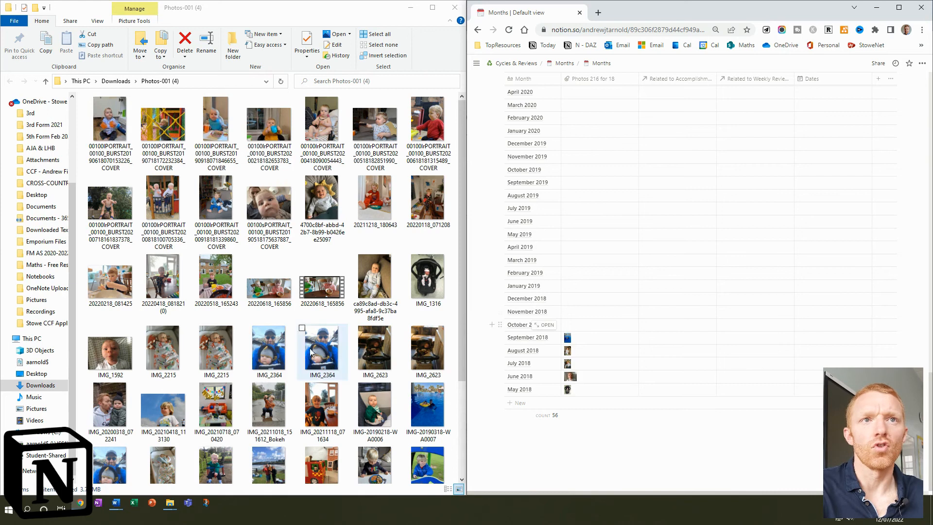
# Step: Attach the photo IMG-20190318-WA0007 from the Photos-001 (4) folder to the March 2019 row's Photos 216 for 18 property
pyautogui.scroll(-3, 413, 257)
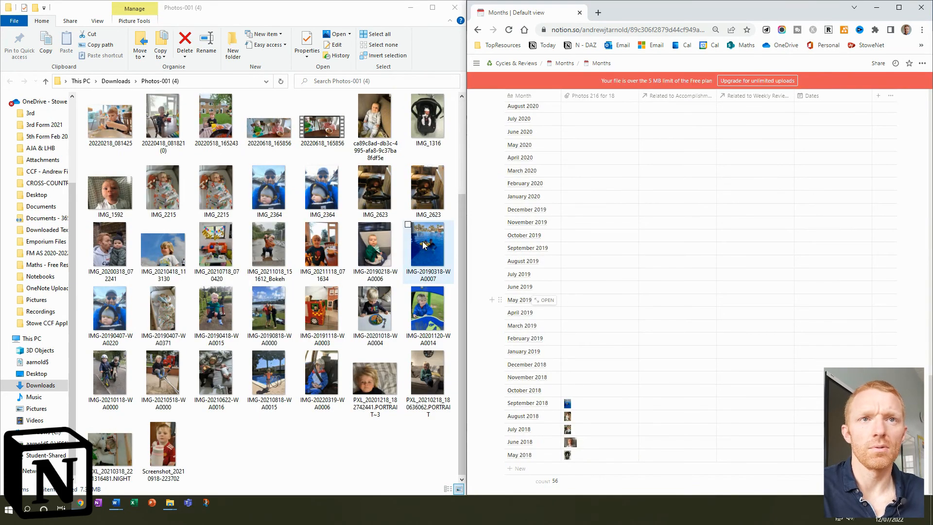
pyautogui.moveTo(427, 249); pyautogui.dragTo(577, 332)
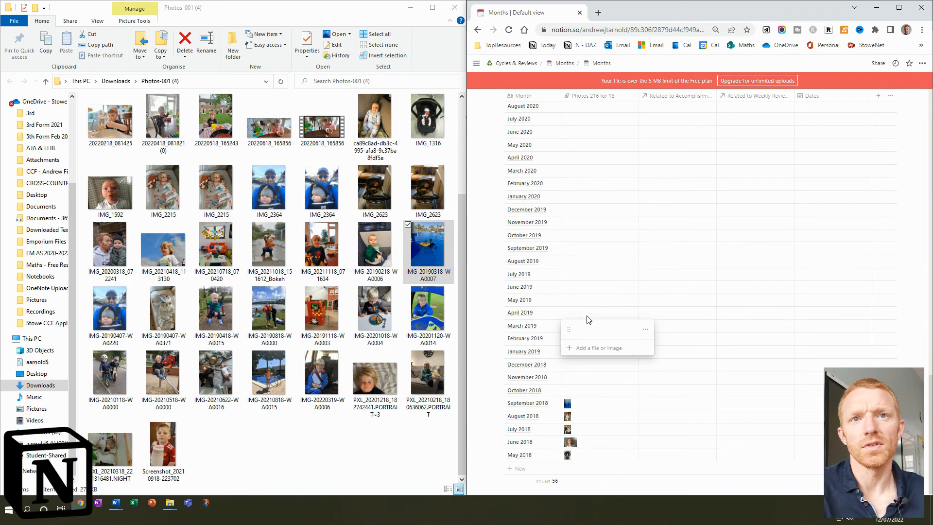
pyautogui.click(483, 330)
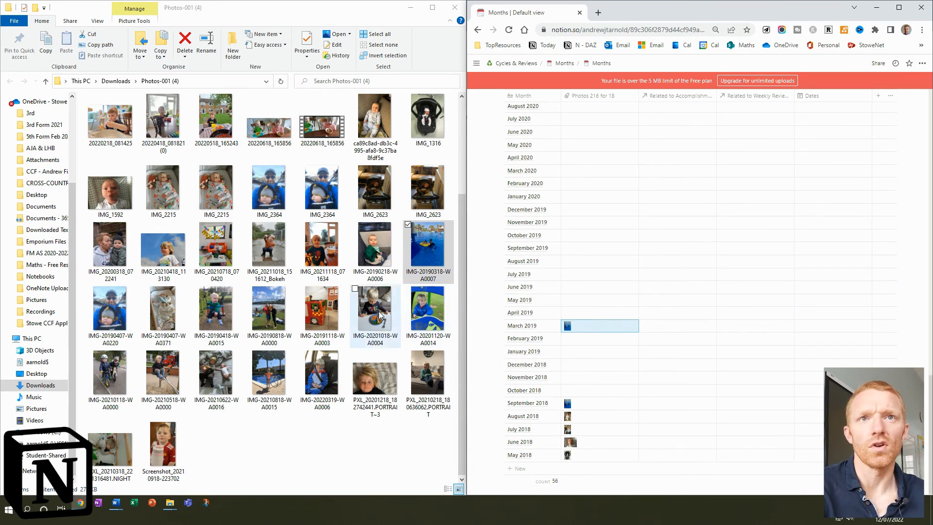
# Step: Attach the photo IMG-20201018-WA0004 from the Photos-001 (4) folder to the October 2020 row's Photos 216 for 18 property
pyautogui.scroll(2, 525, 284)
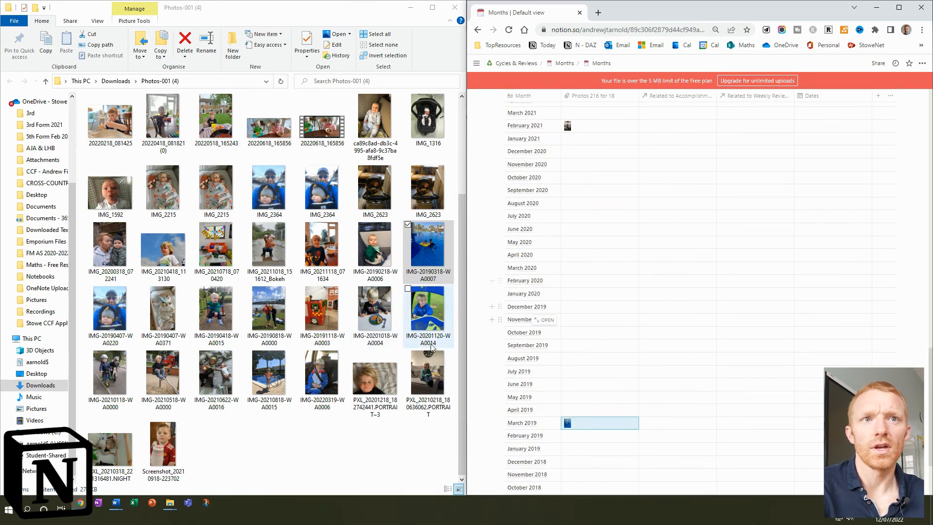
pyautogui.moveTo(381, 318); pyautogui.dragTo(581, 179)
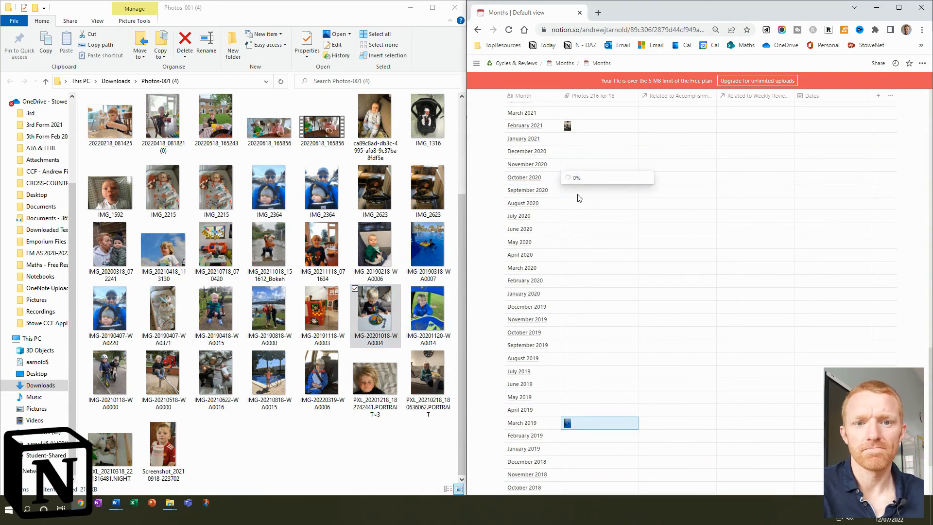